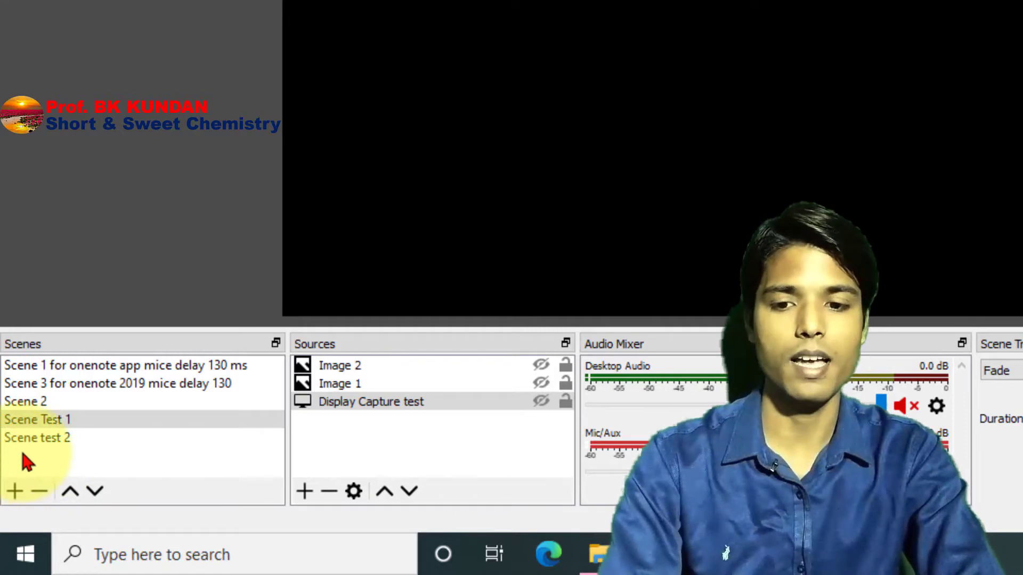
# Step: Add a new scene named "Scene test 4"
pyautogui.click(15, 491)
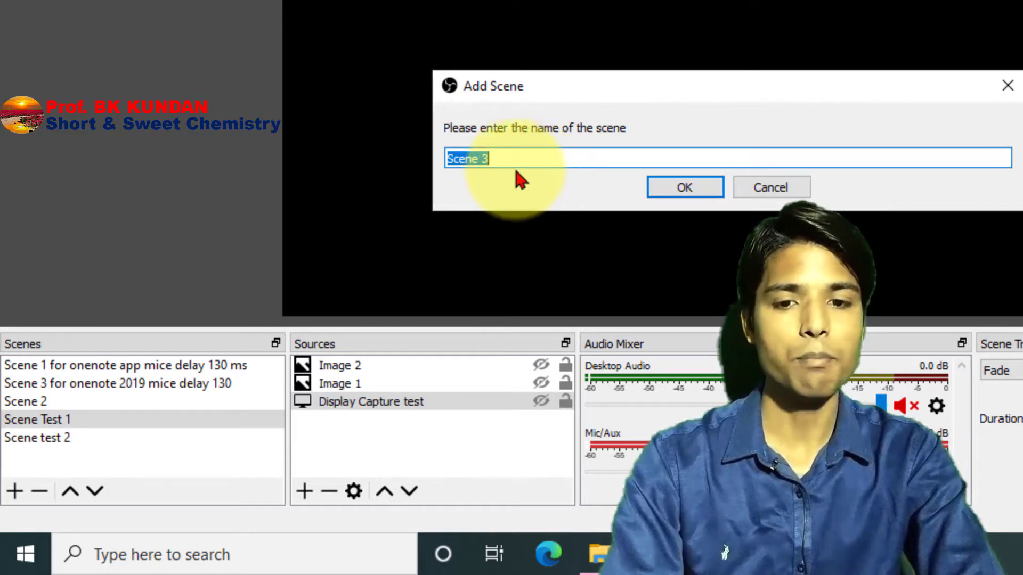
pyautogui.click(555, 160)
pyautogui.press('BackSpace')
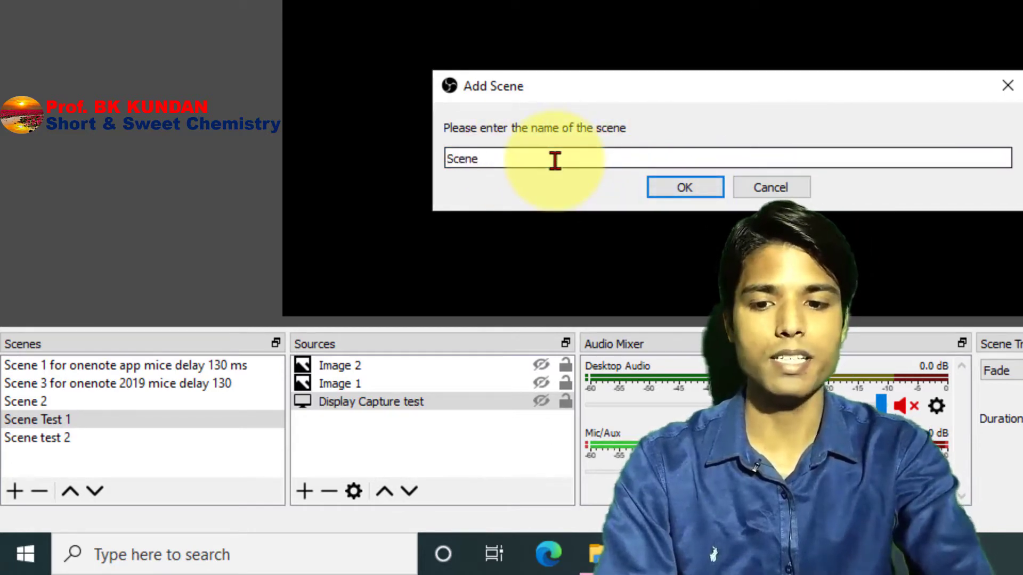
pyautogui.write('test')
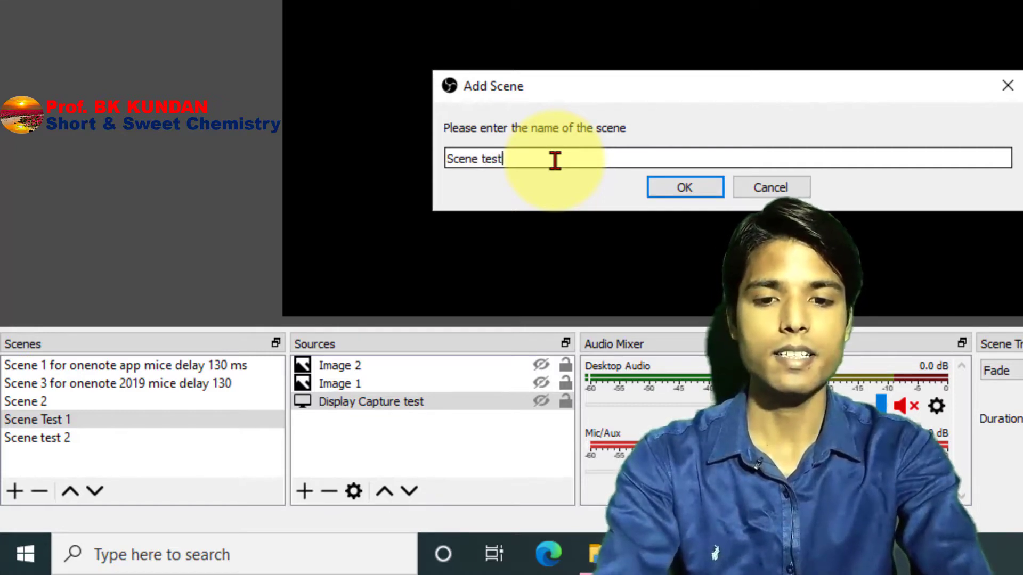
pyautogui.write(' 4')
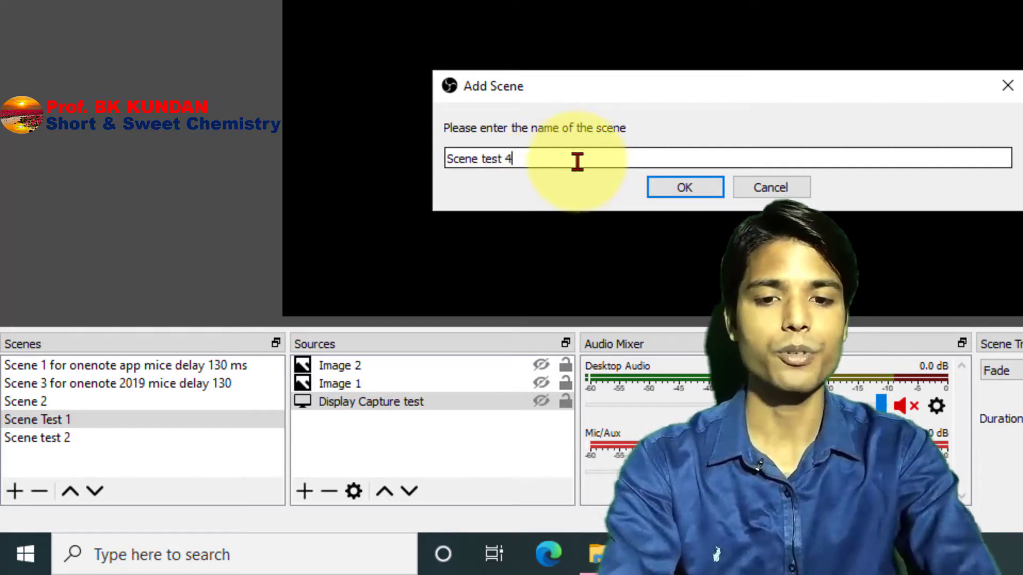
pyautogui.click(694, 189)
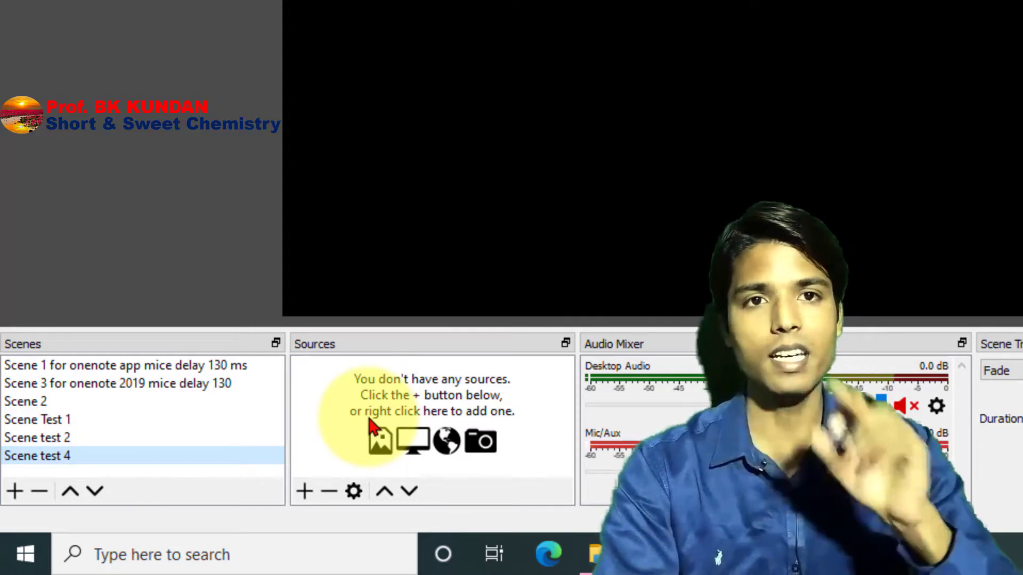
# Step: Add a new Display Capture source to Scene test 4, capturing Display 1 with the cursor included
pyautogui.click(309, 485)
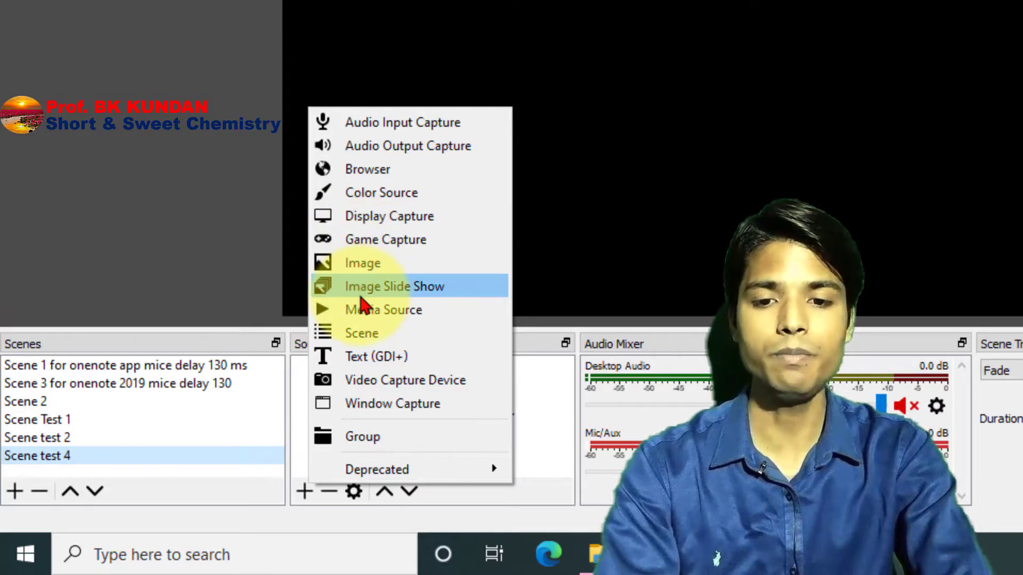
pyautogui.click(389, 217)
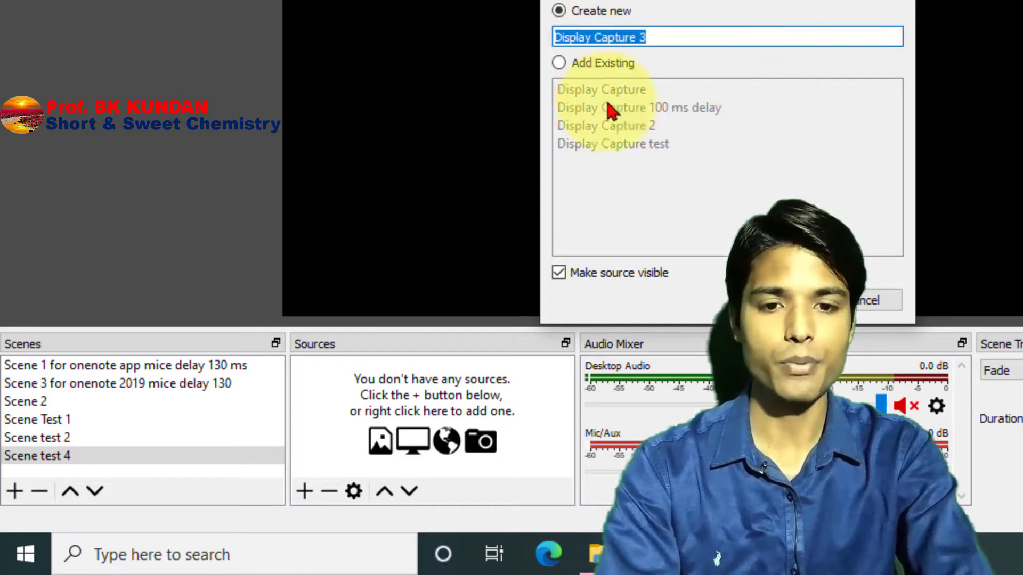
pyautogui.click(768, 297)
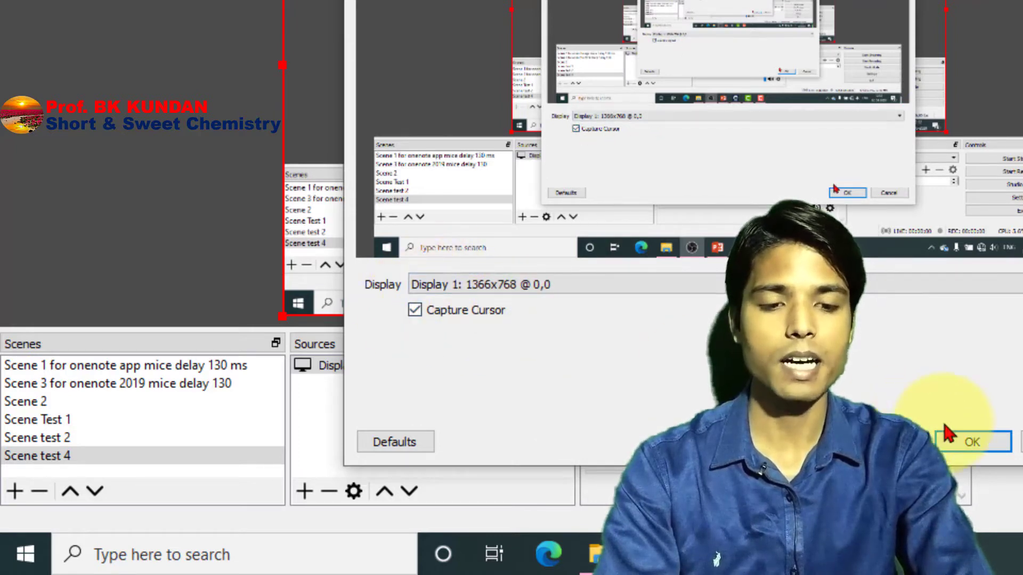
pyautogui.click(965, 443)
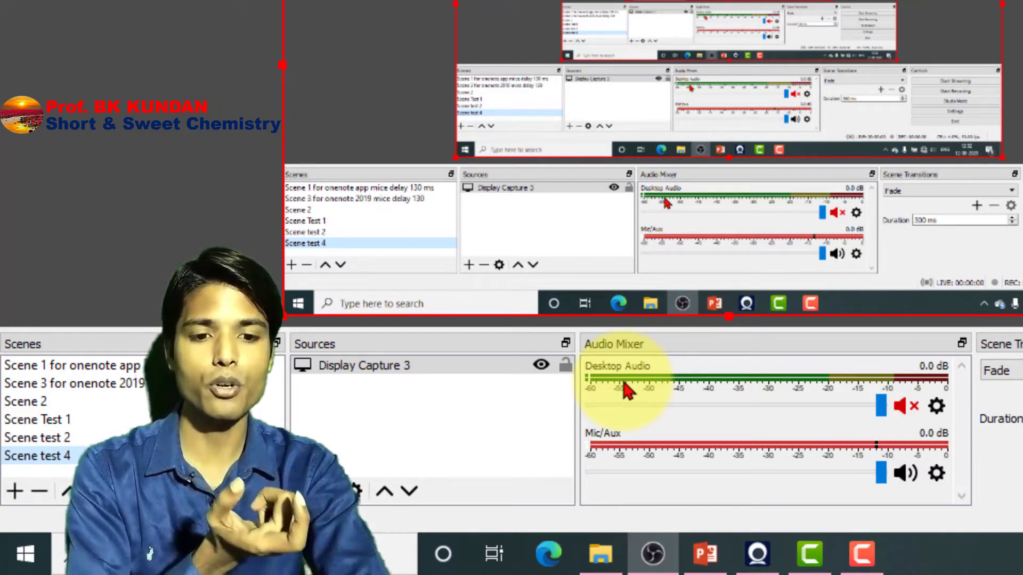
# Step: Toggle the mute of both audio channels, leaving Desktop Audio and Mic/Aux unmuted
pyautogui.click(904, 406)
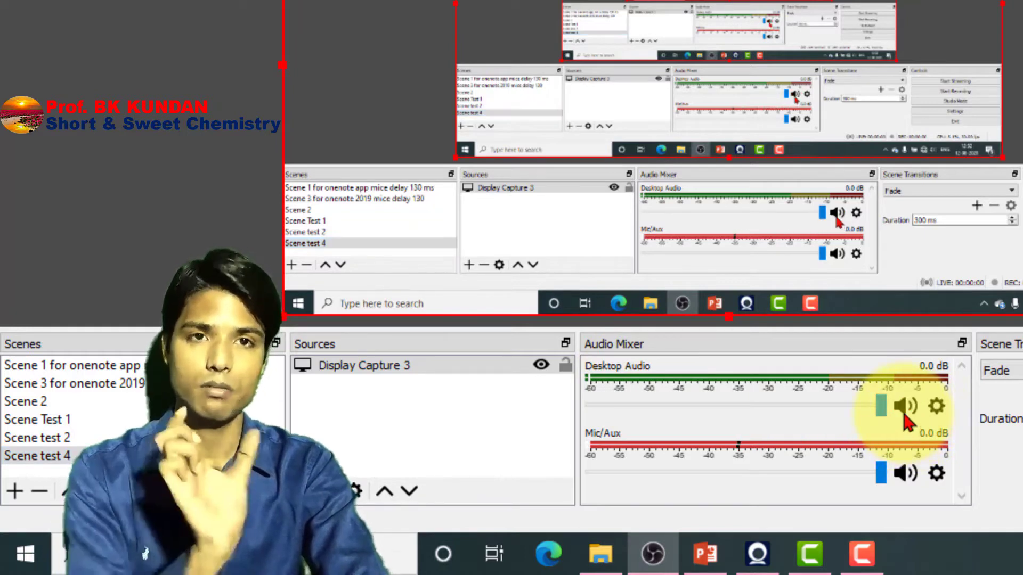
pyautogui.click(903, 414)
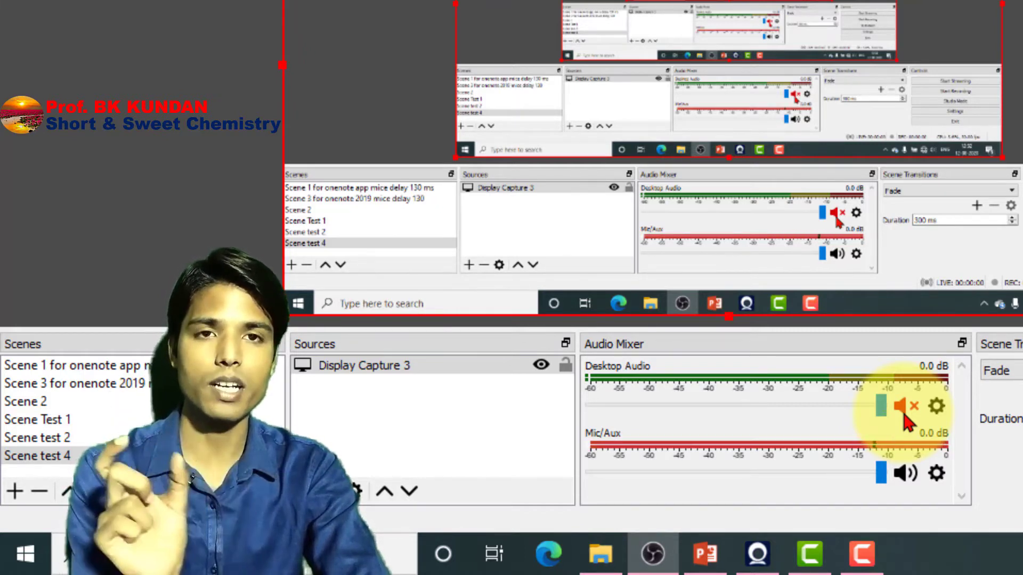
pyautogui.click(904, 414)
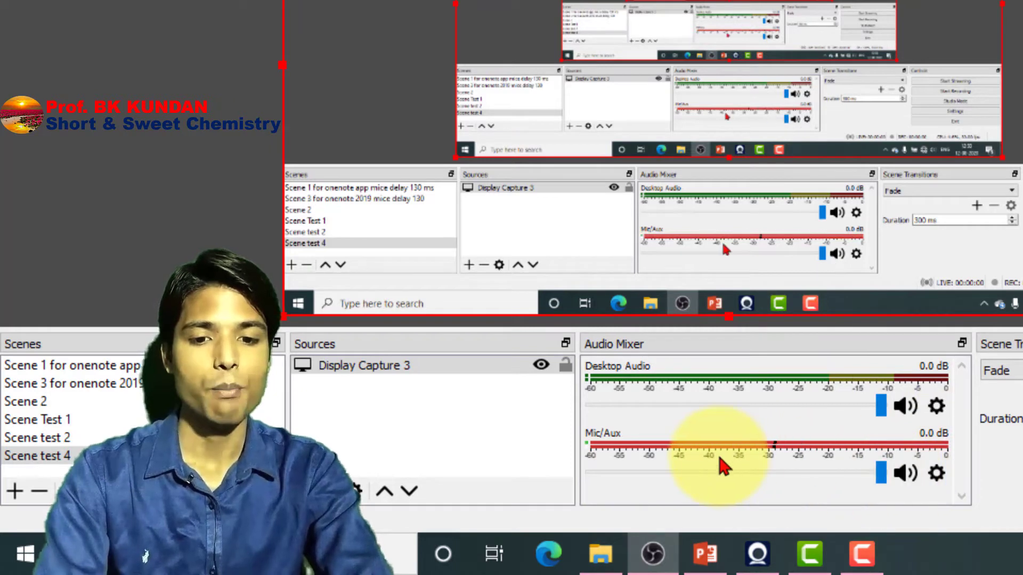
pyautogui.click(906, 476)
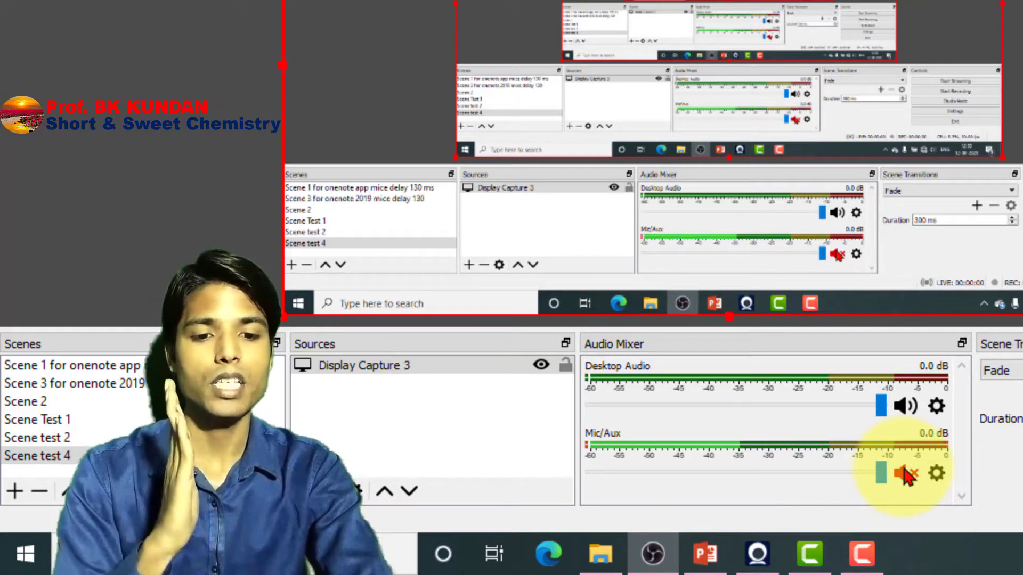
pyautogui.click(906, 476)
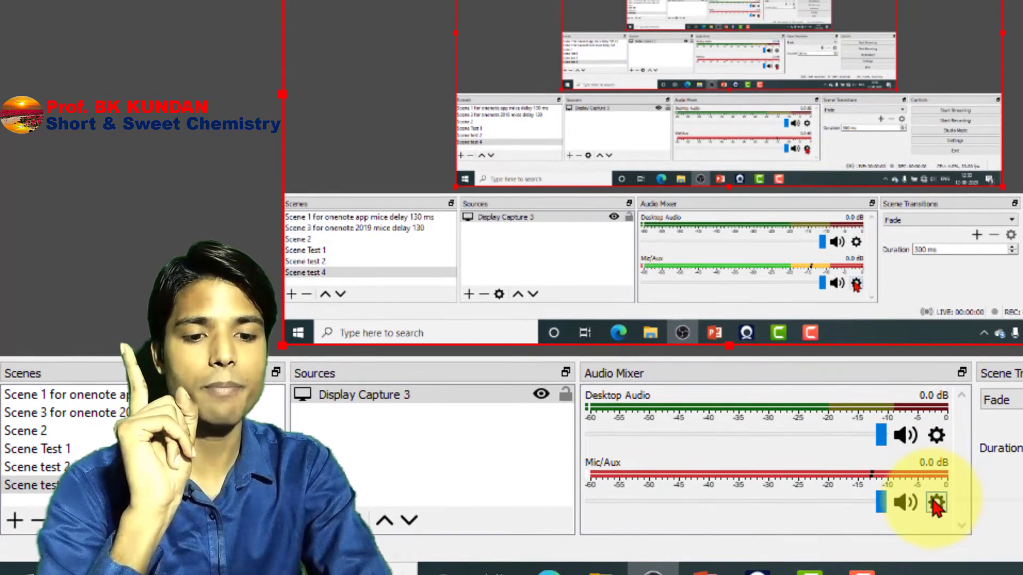
# Step: Set the Mic/Aux input device to BOYA Microphone (2- High Definition Audio Device) in its properties
pyautogui.click(936, 496)
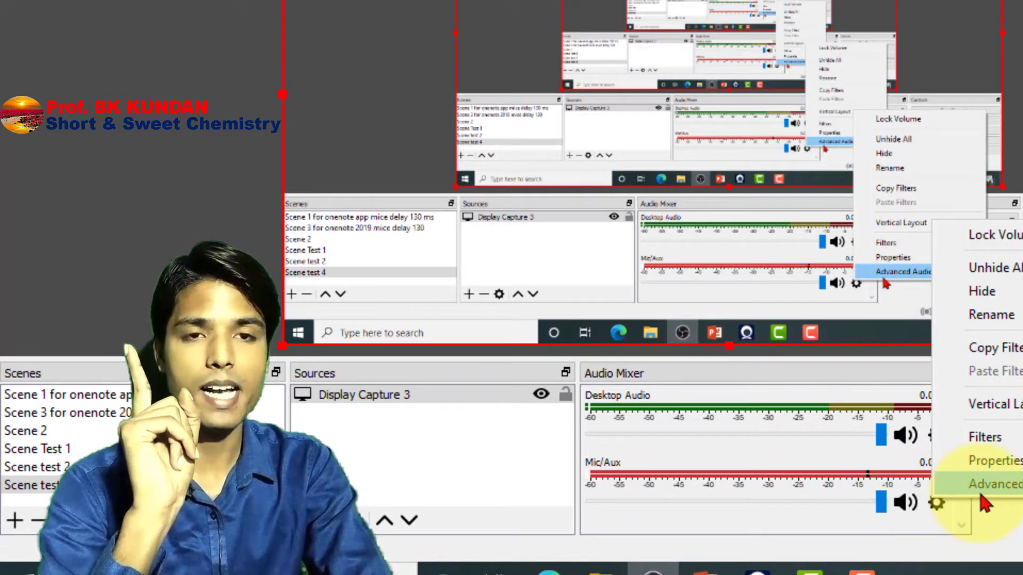
pyautogui.click(980, 461)
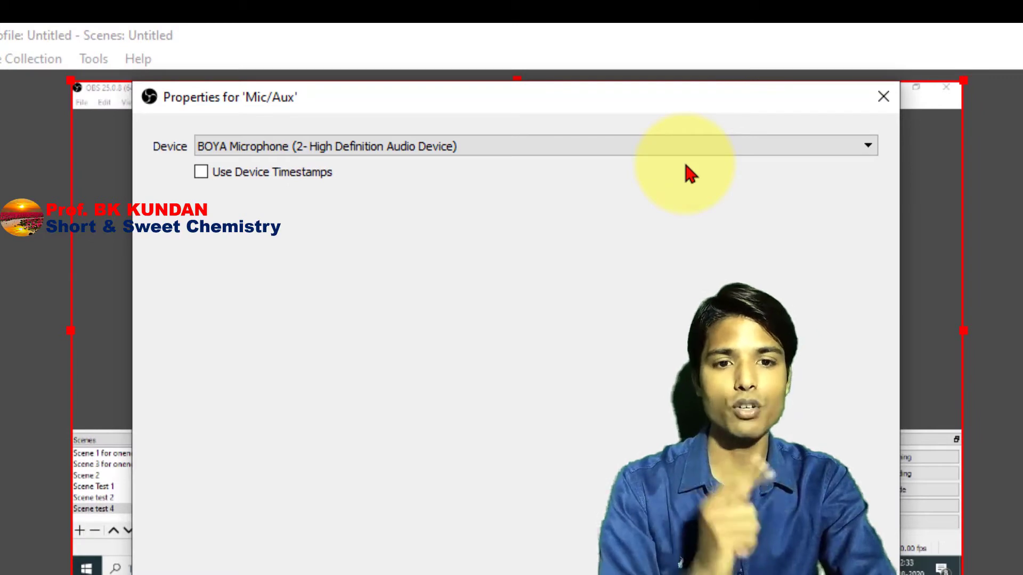
pyautogui.click(682, 148)
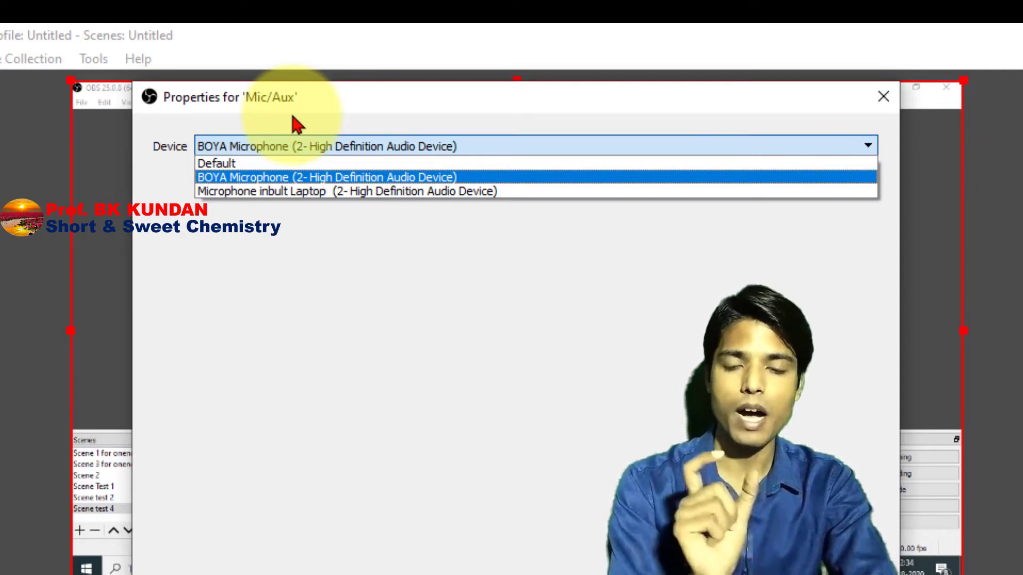
pyautogui.click(318, 179)
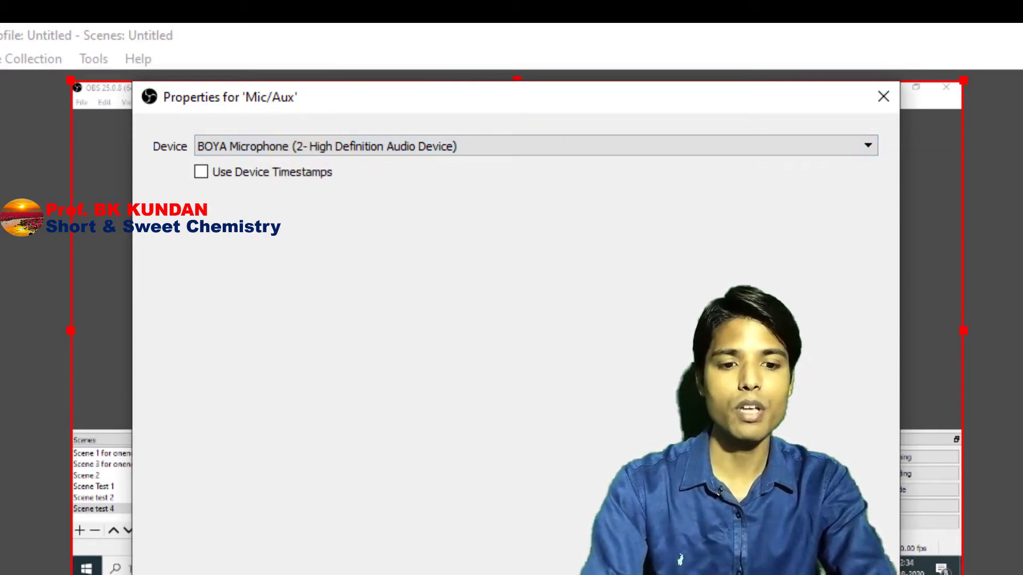
pyautogui.click(768, 574)
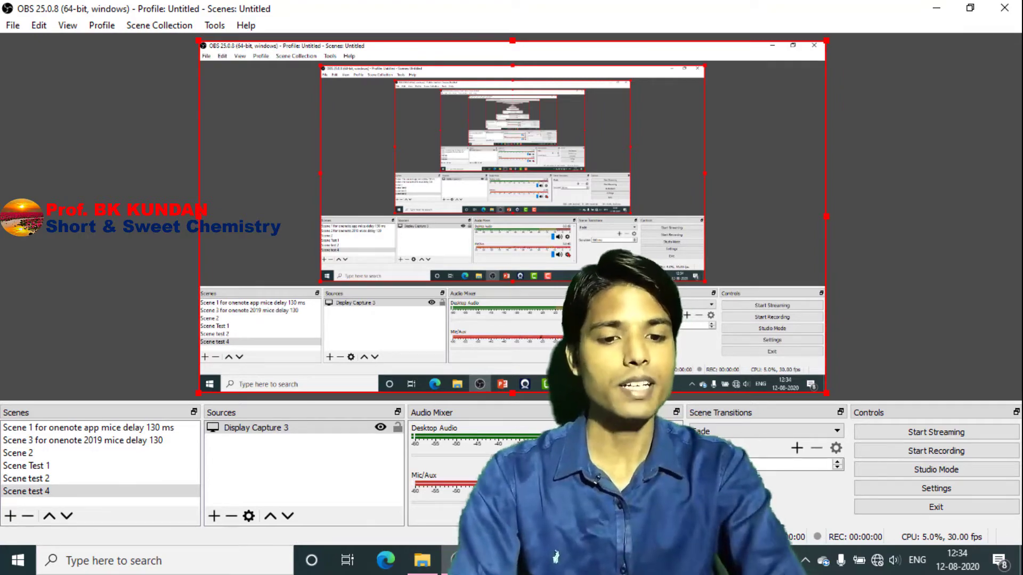
# Step: Open the Mic/Aux filters and add a Noise Suppression filter named "Noise Suppression 2 Test"
pyautogui.click(658, 502)
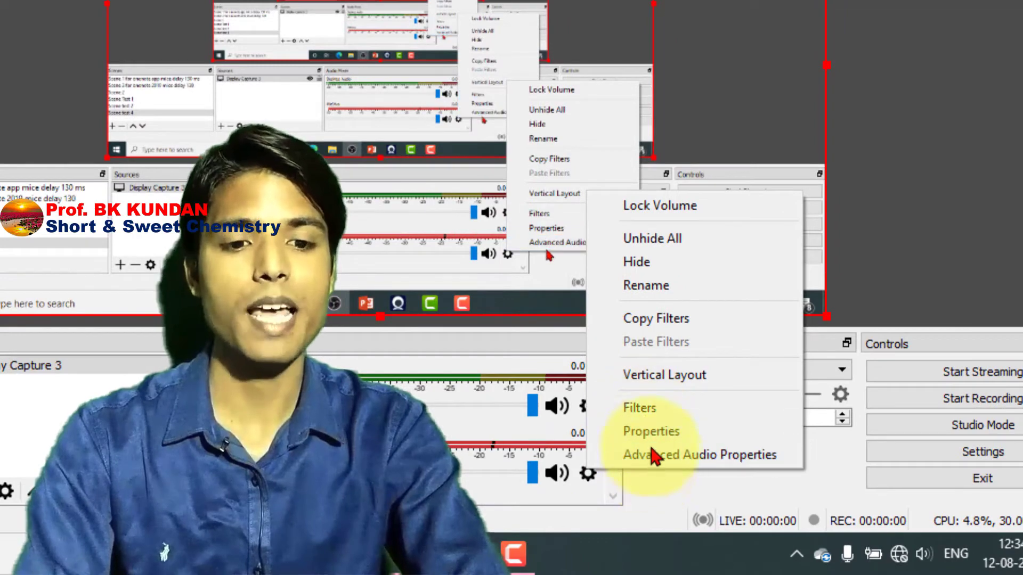
pyautogui.click(650, 409)
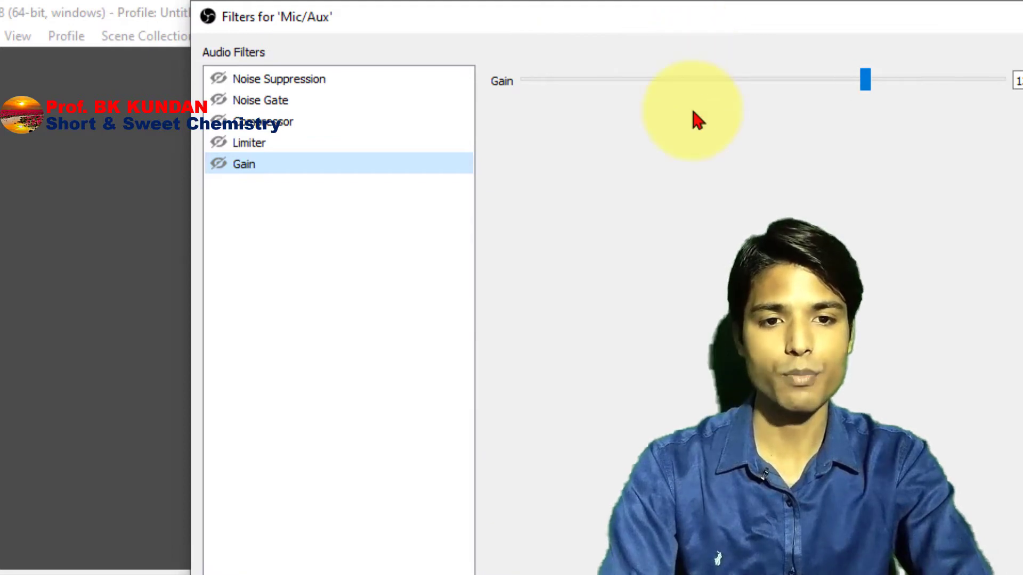
pyautogui.moveTo(678, 4); pyautogui.dragTo(822, 23)
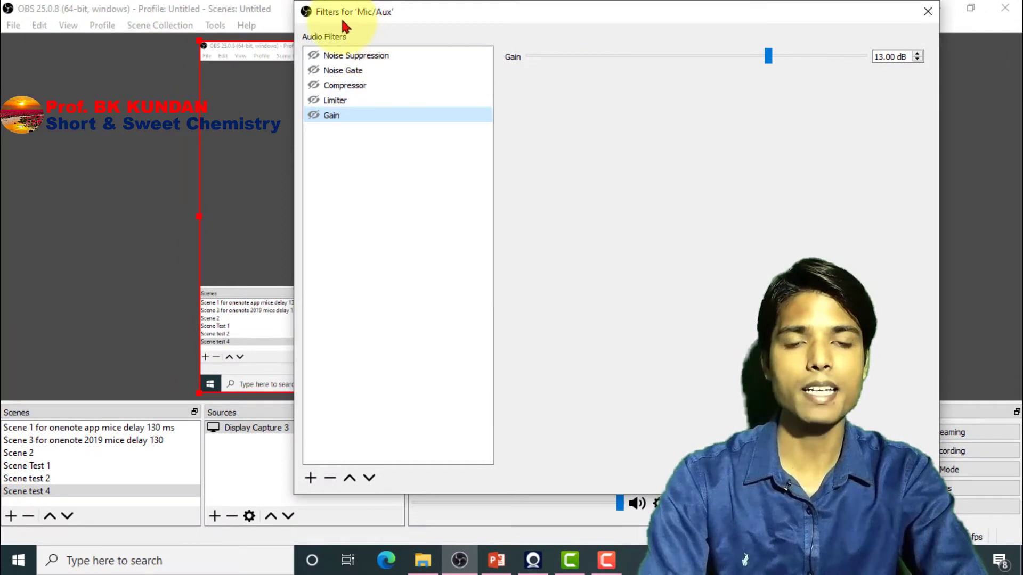
pyautogui.click(318, 55)
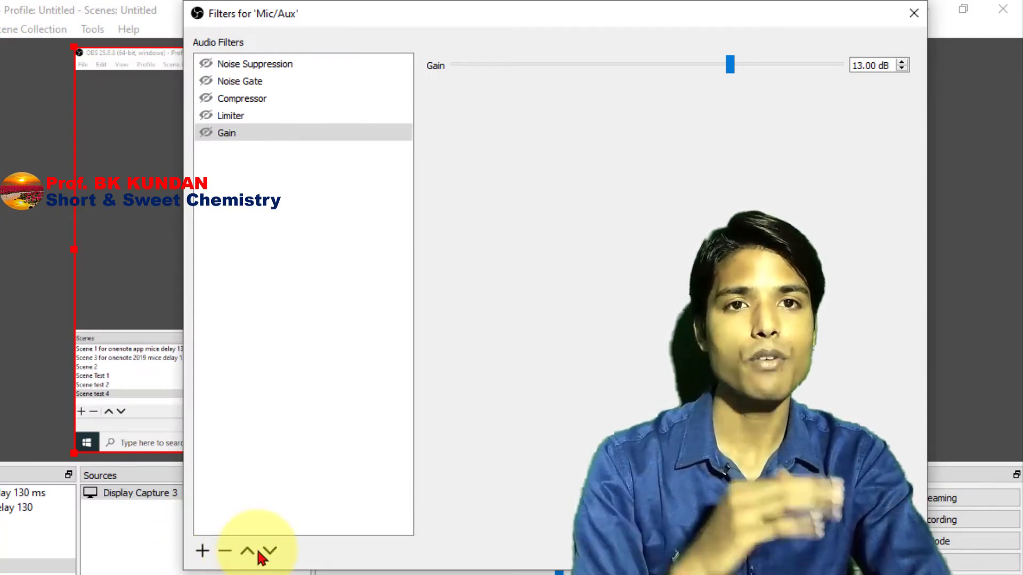
pyautogui.click(202, 553)
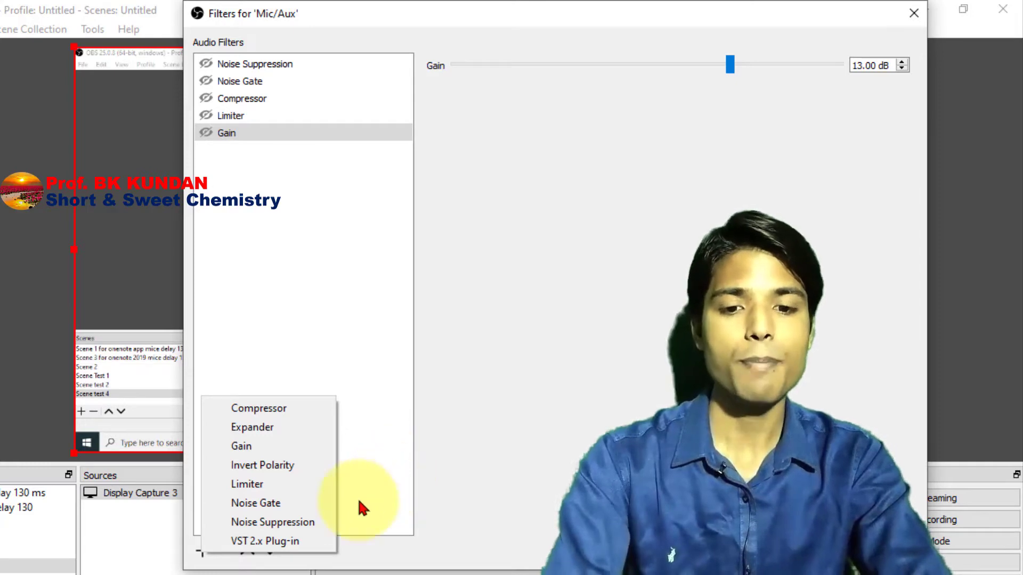
pyautogui.click(318, 523)
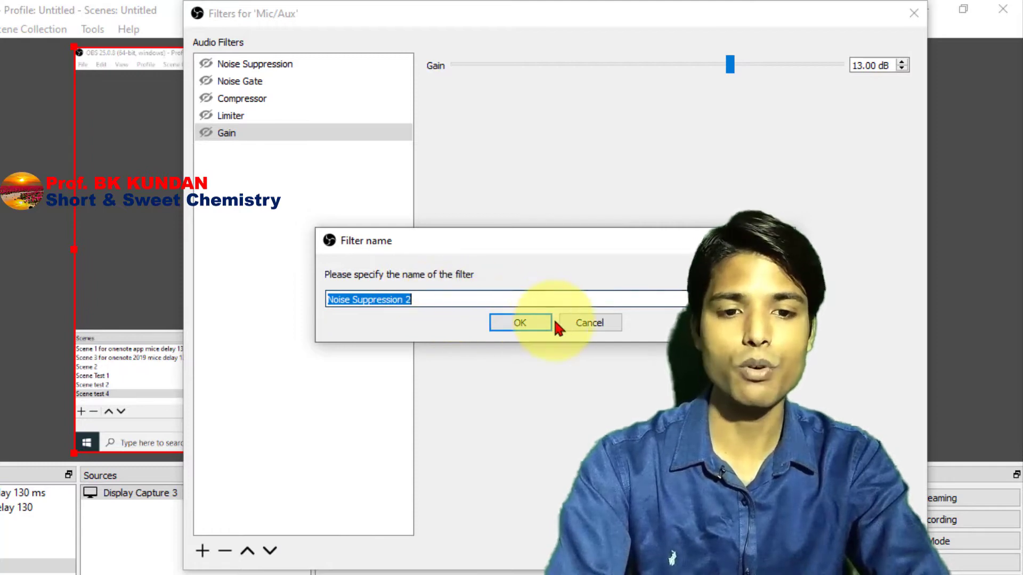
pyautogui.click(455, 300)
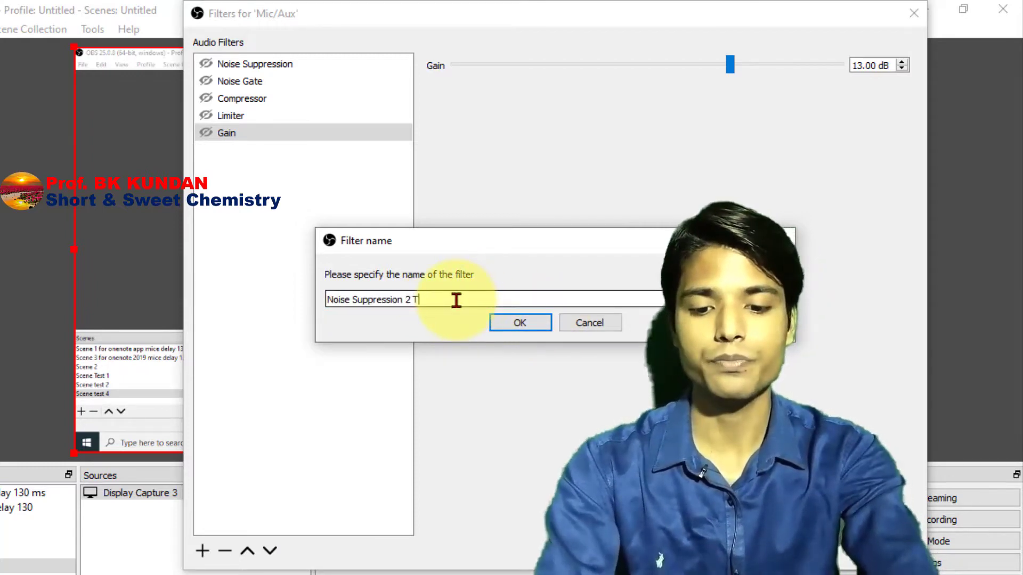
pyautogui.click(509, 317)
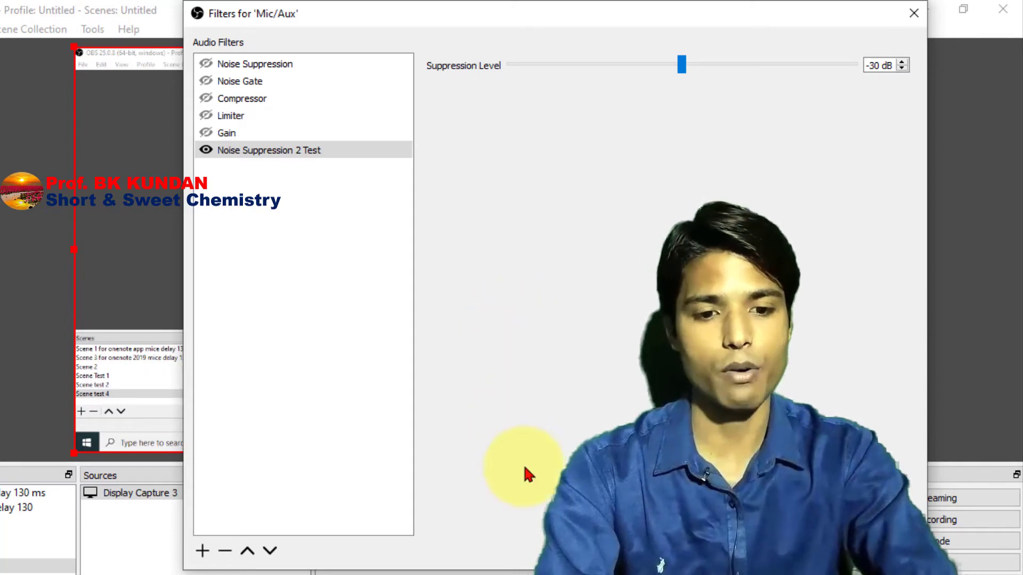
# Step: Shrink the filters window to uncover the audio mixer, and mute and unmute Mic/Aux
pyautogui.moveTo(528, 568); pyautogui.dragTo(519, 504)
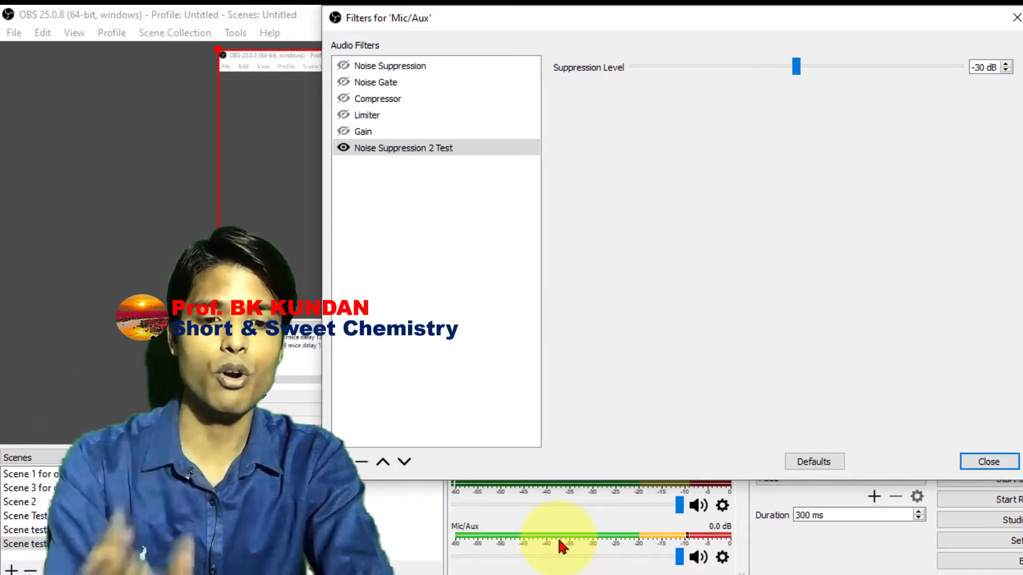
pyautogui.click(698, 559)
pyautogui.click(701, 564)
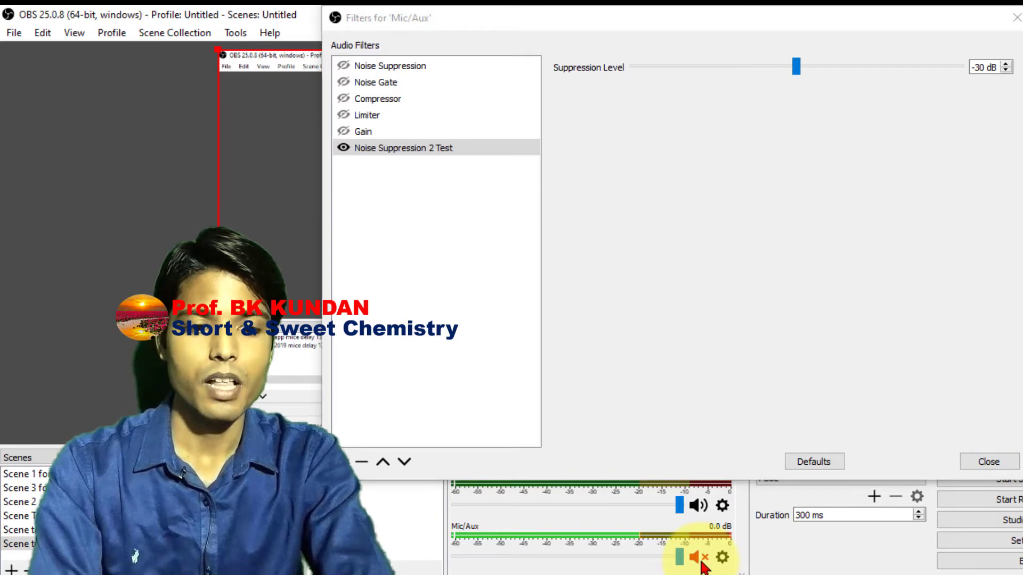
pyautogui.click(698, 558)
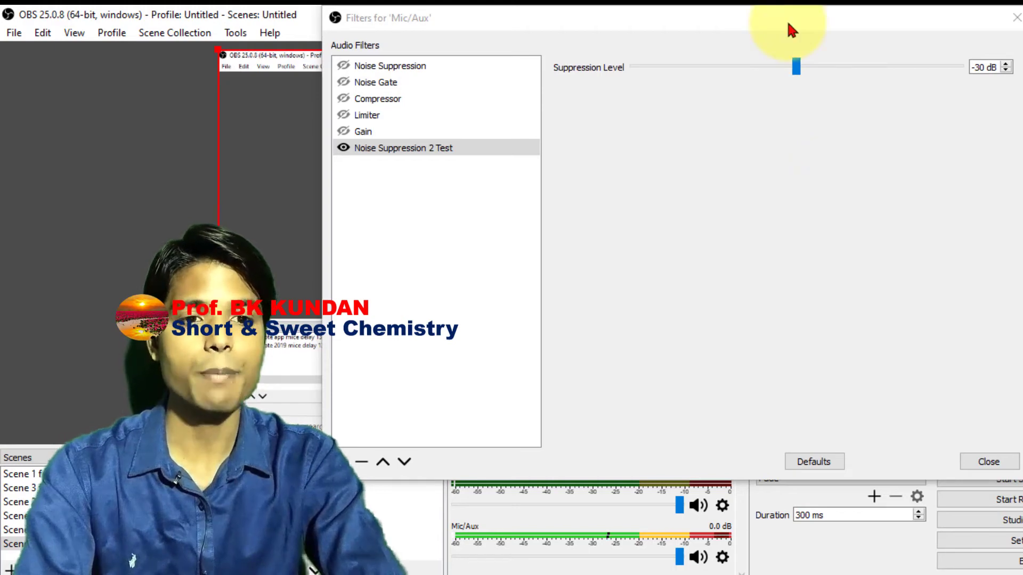
# Step: Keep the suppression level at -30 dB and add a Noise Gate filter named "Noise Gate Test 2" to Mic/Aux
pyautogui.moveTo(796, 65)
pyautogui.mouseDown()
pyautogui.moveTo(689, 75)
pyautogui.moveTo(879, 74)
pyautogui.moveTo(799, 73)
pyautogui.mouseUp()
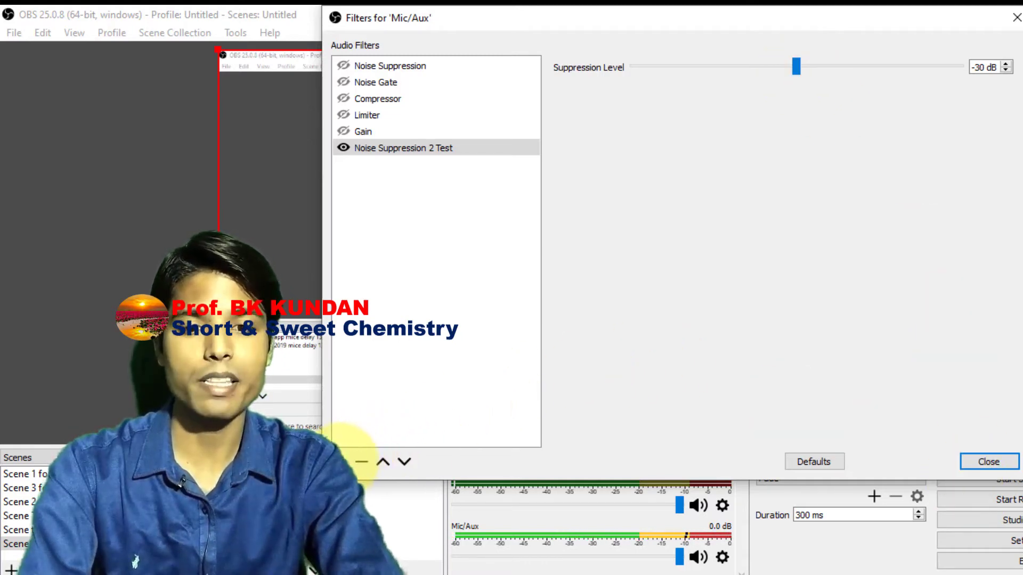
pyautogui.click(346, 461)
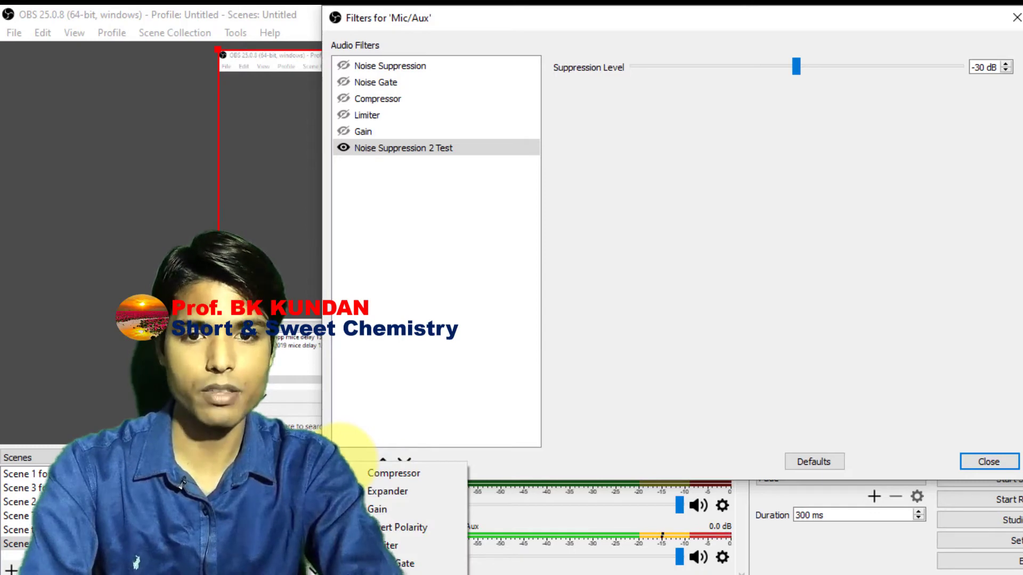
pyautogui.click(404, 564)
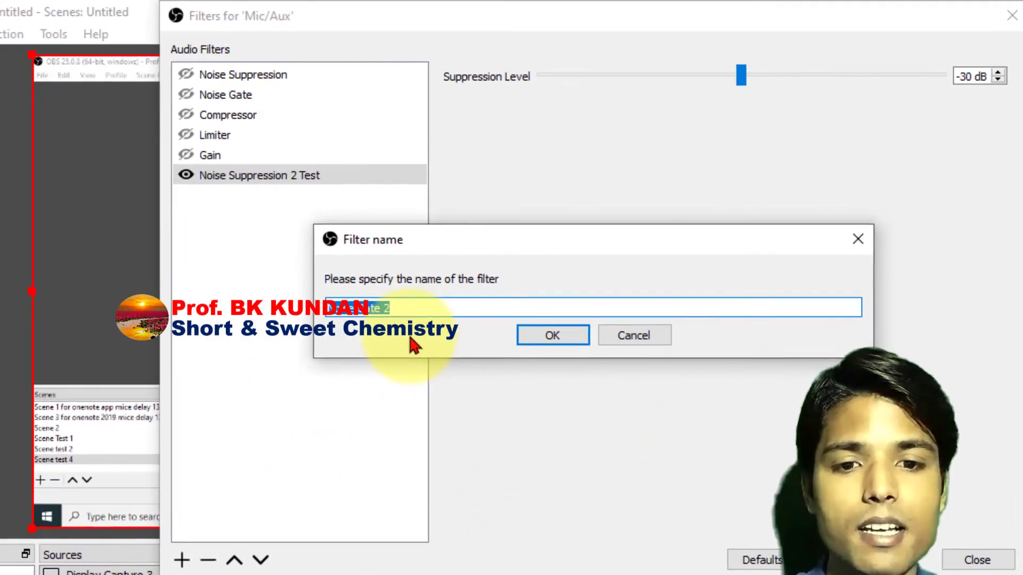
pyautogui.click(411, 312)
pyautogui.press('BackSpace')
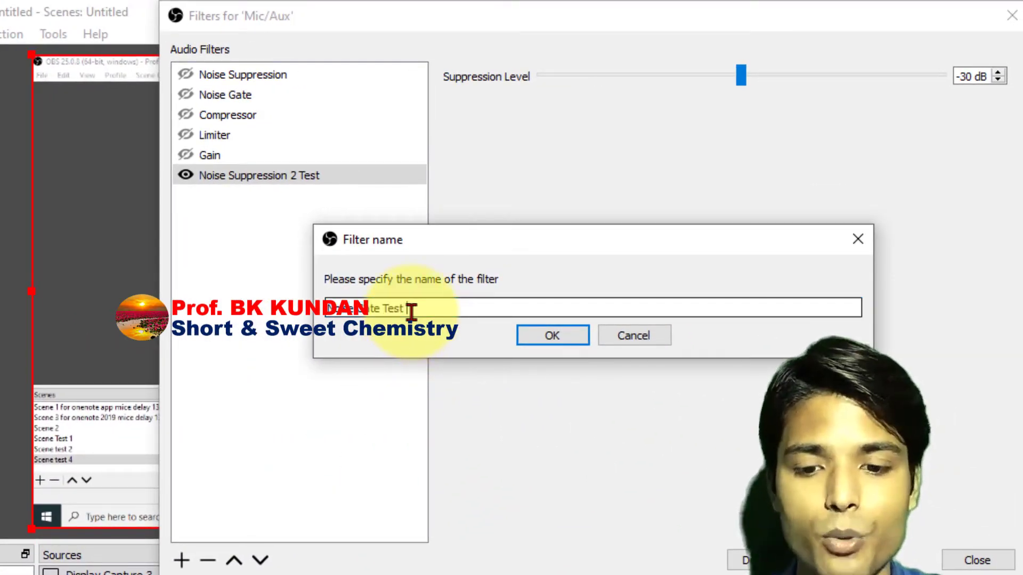
pyautogui.click(550, 337)
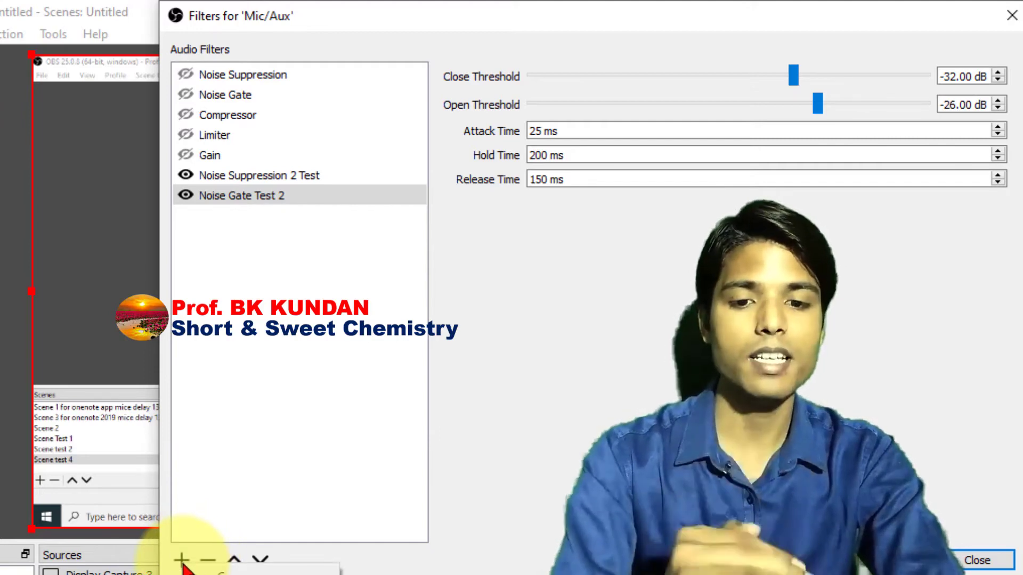
# Step: Add a Compressor filter named "Compressor Test 3" to Mic/Aux
pyautogui.click(276, 570)
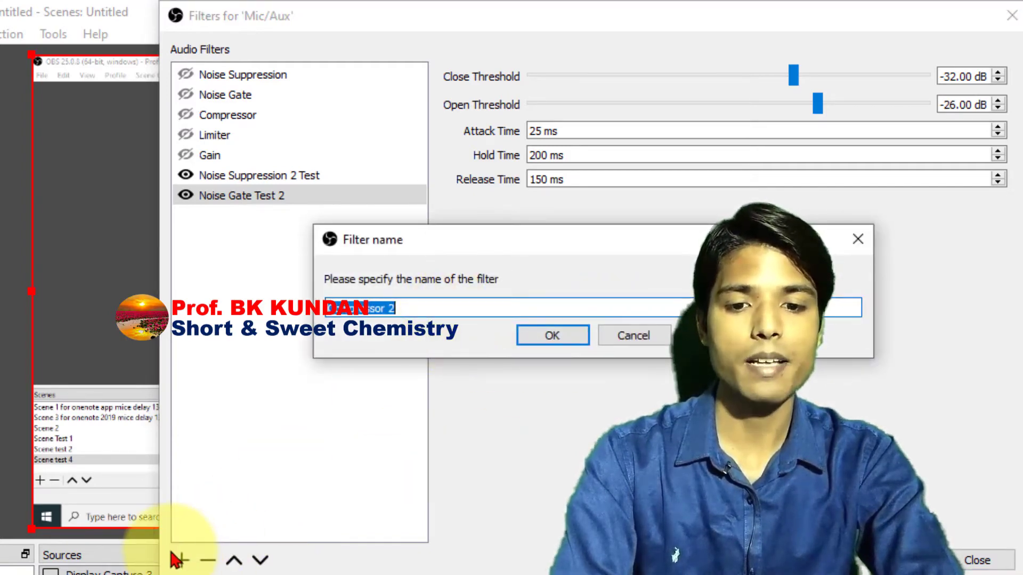
pyautogui.click(637, 343)
pyautogui.click(181, 568)
pyautogui.click(258, 574)
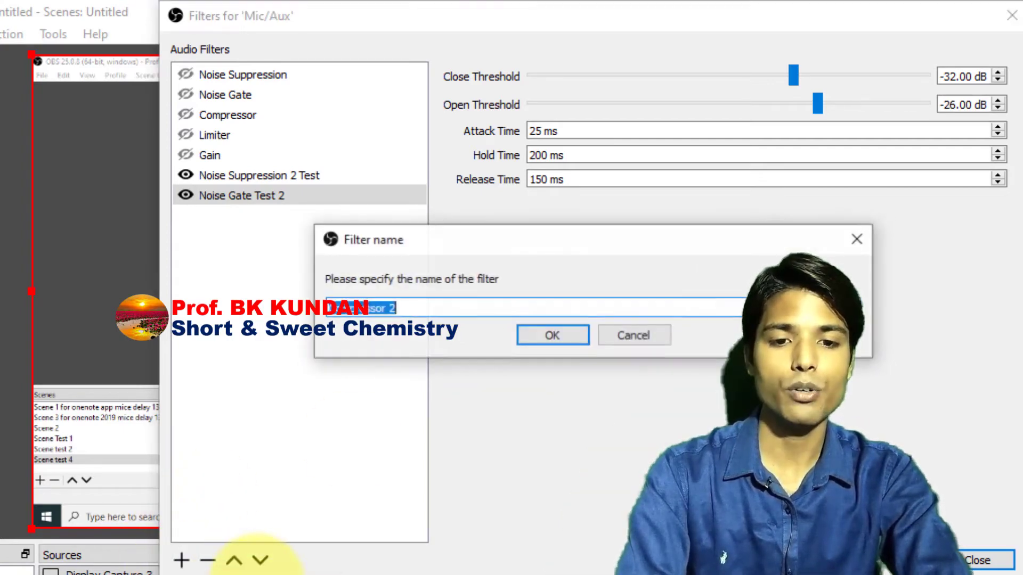
pyautogui.click(438, 315)
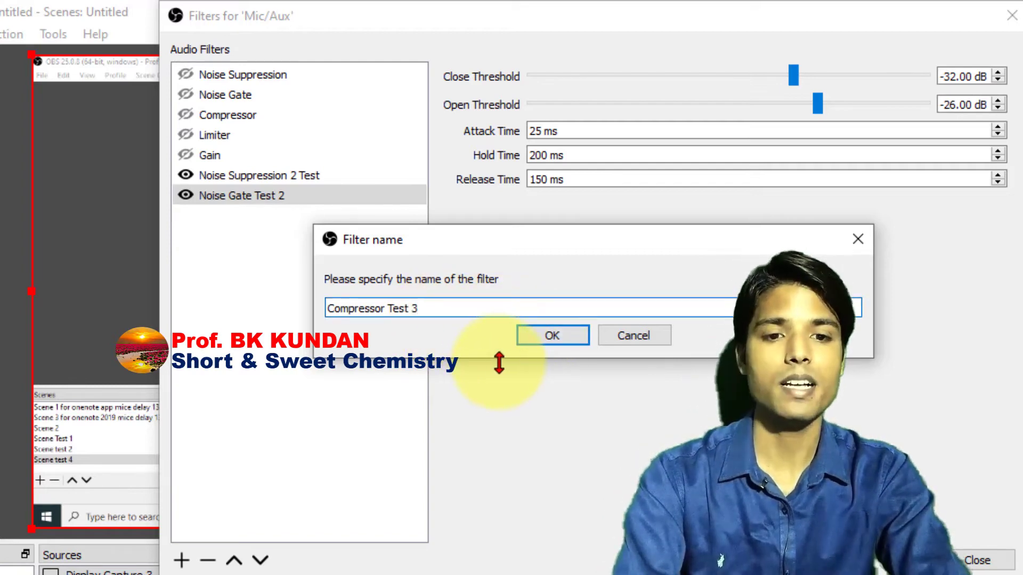
pyautogui.click(554, 346)
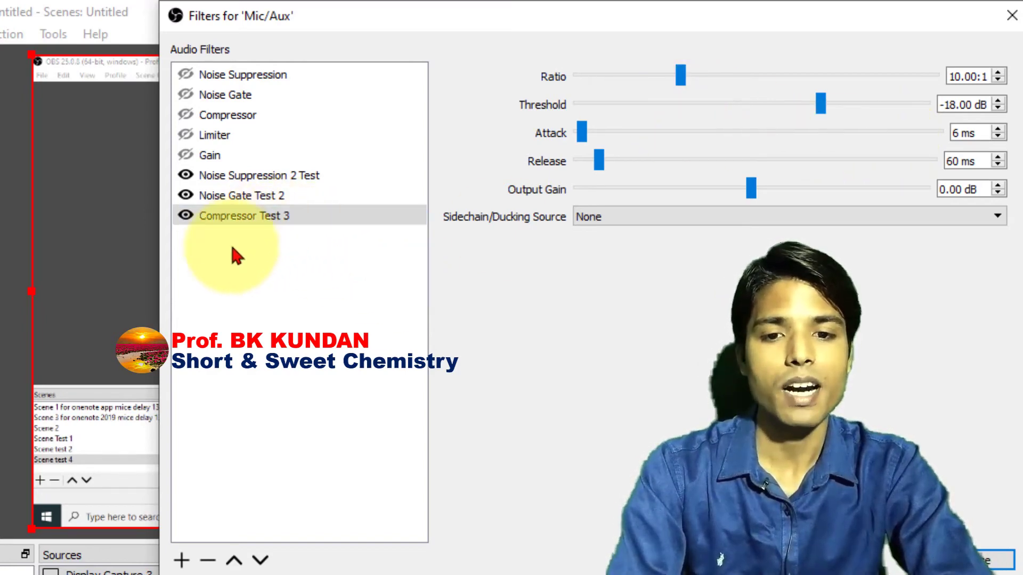
# Step: Add a Limiter filter named "Limiter test 3" to Mic/Aux
pyautogui.click(183, 561)
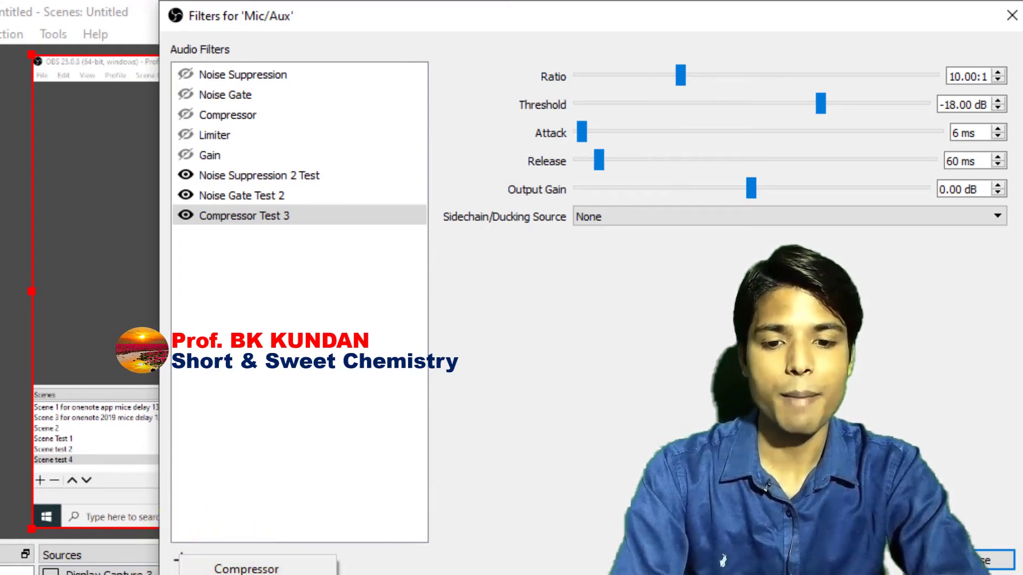
pyautogui.click(240, 574)
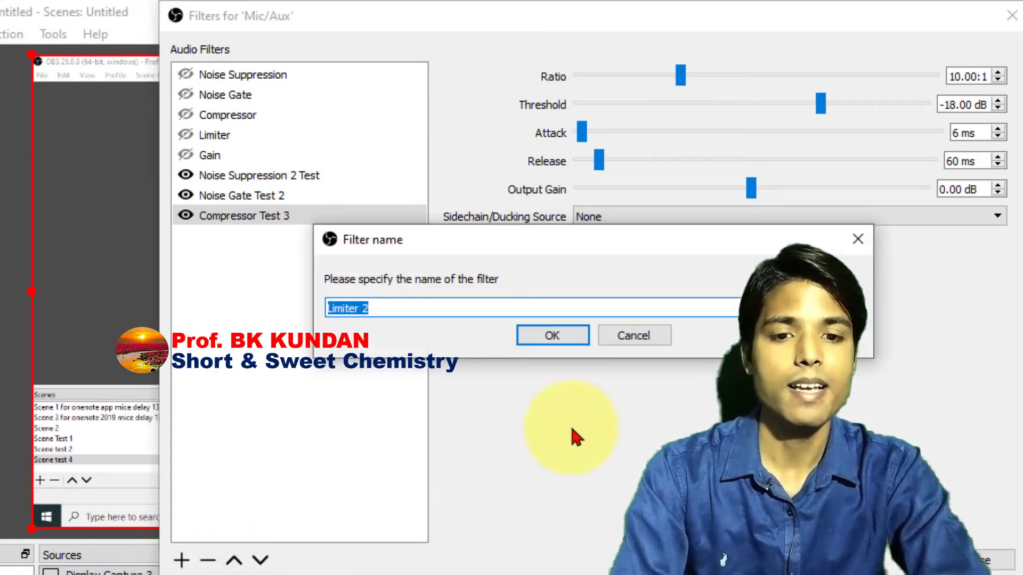
pyautogui.click(405, 305)
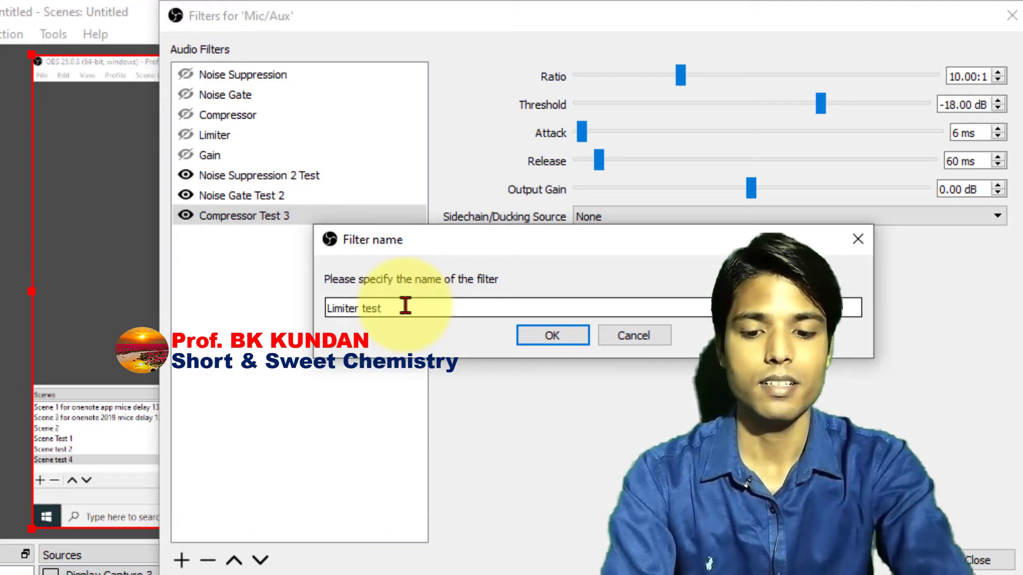
pyautogui.click(544, 335)
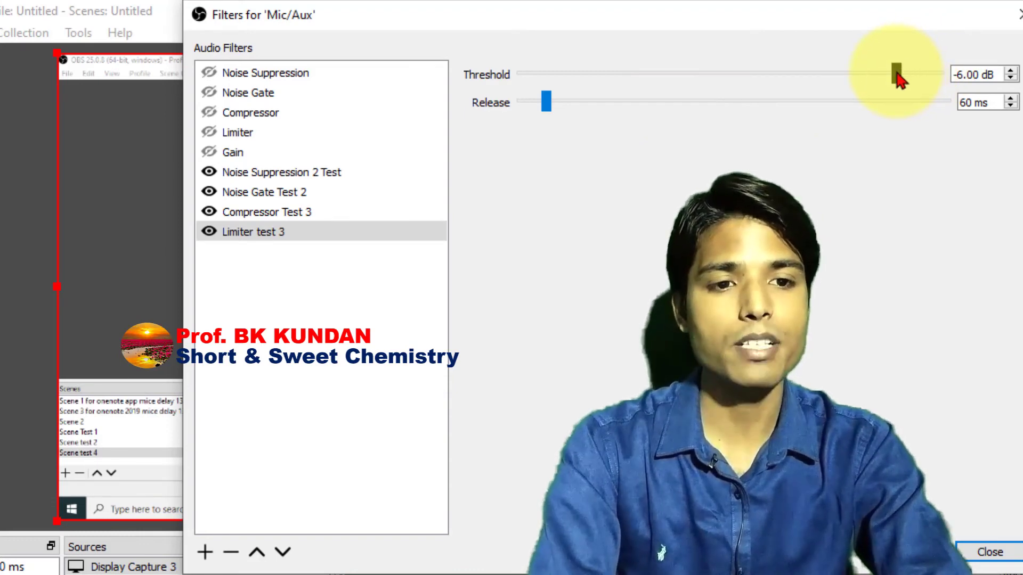
# Step: Try the "Limiter test 3" threshold at 0.00 dB and return it to -6.00 dB
pyautogui.moveTo(898, 78); pyautogui.dragTo(947, 74)
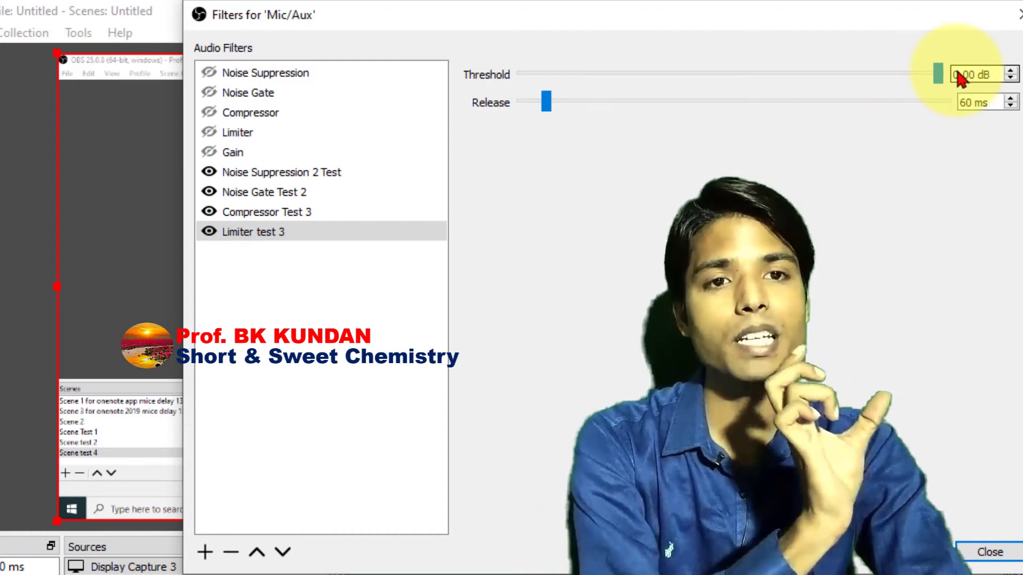
pyautogui.moveTo(939, 76); pyautogui.dragTo(897, 75)
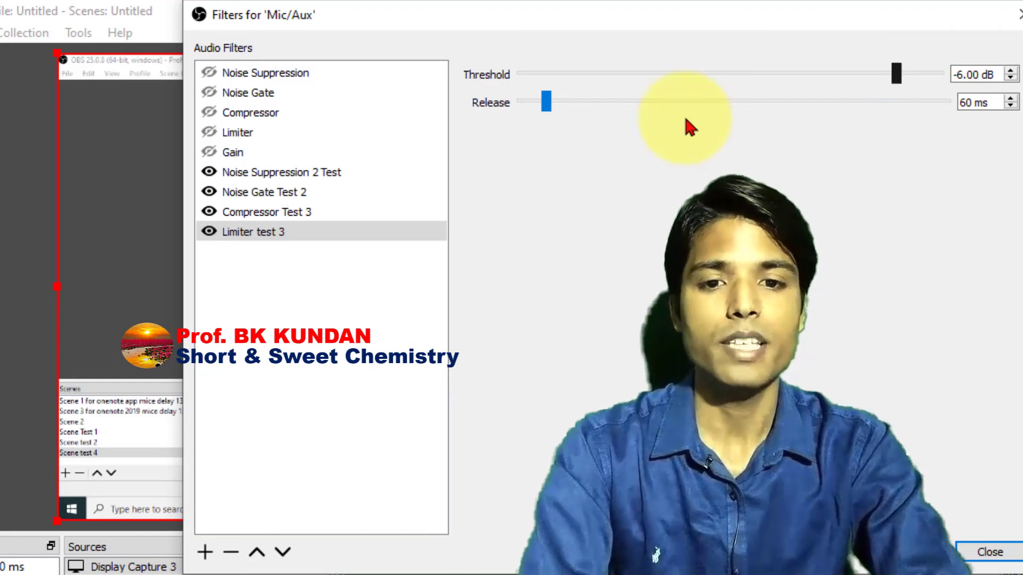
pyautogui.click(314, 238)
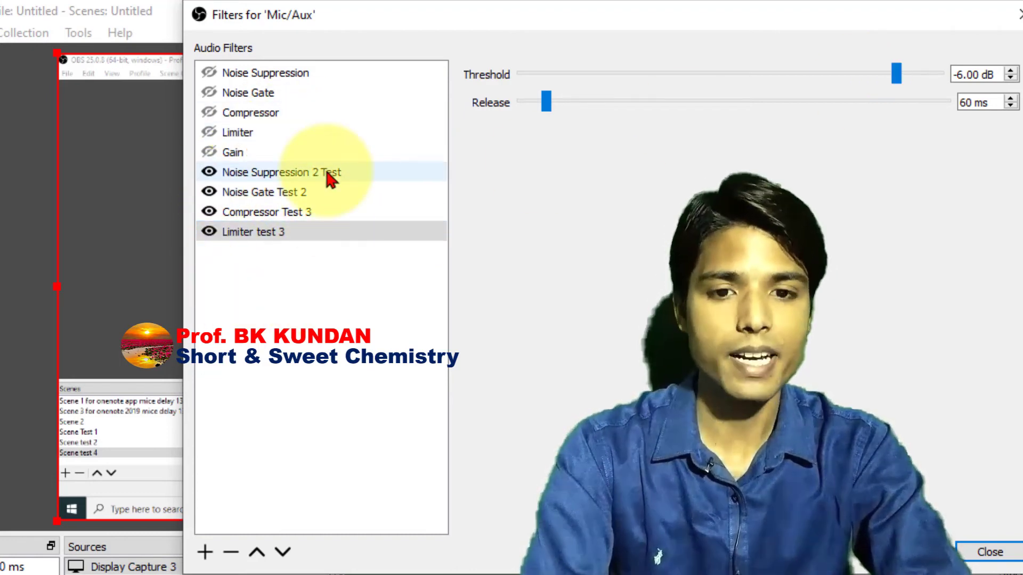
# Step: Add a Gain filter named "Gain test 3" to Mic/Aux
pyautogui.click(206, 552)
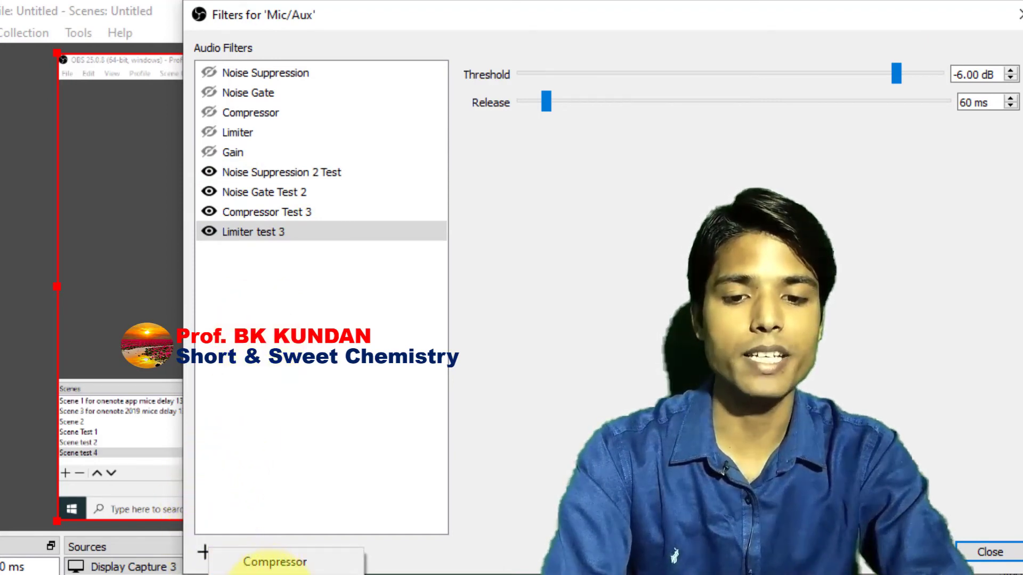
pyautogui.click(275, 573)
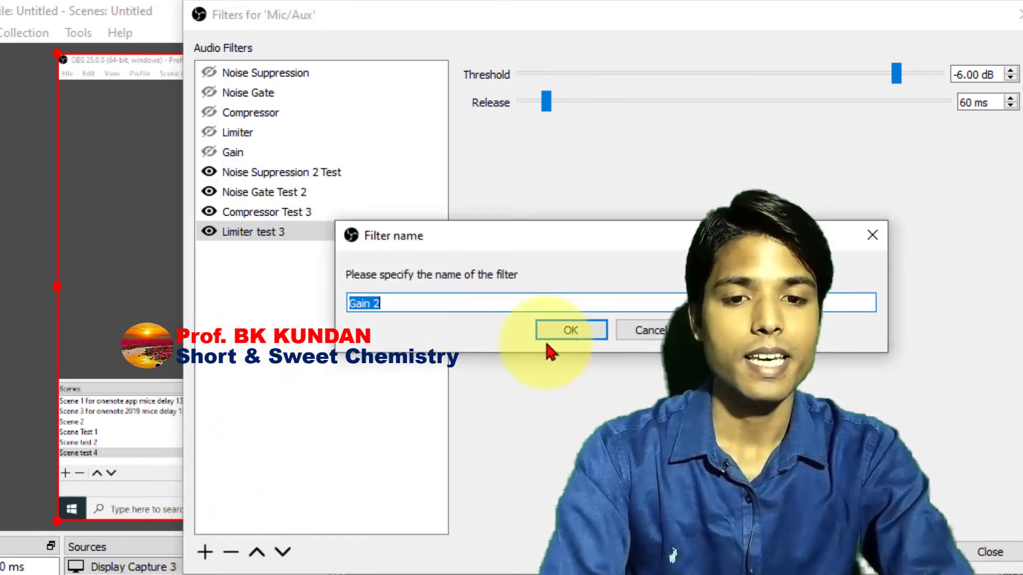
pyautogui.click(407, 304)
pyautogui.write('t')
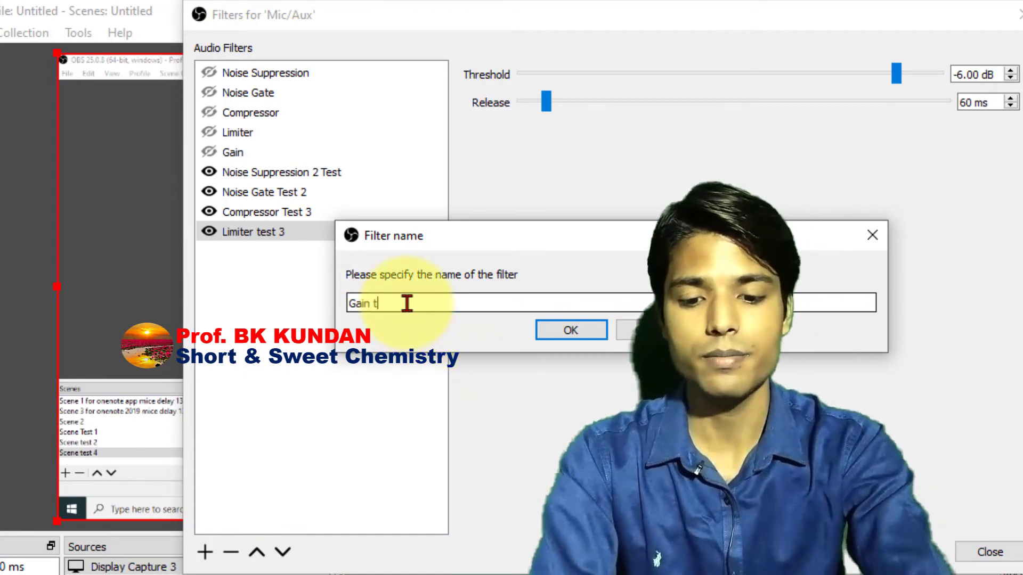
pyautogui.write('est 3')
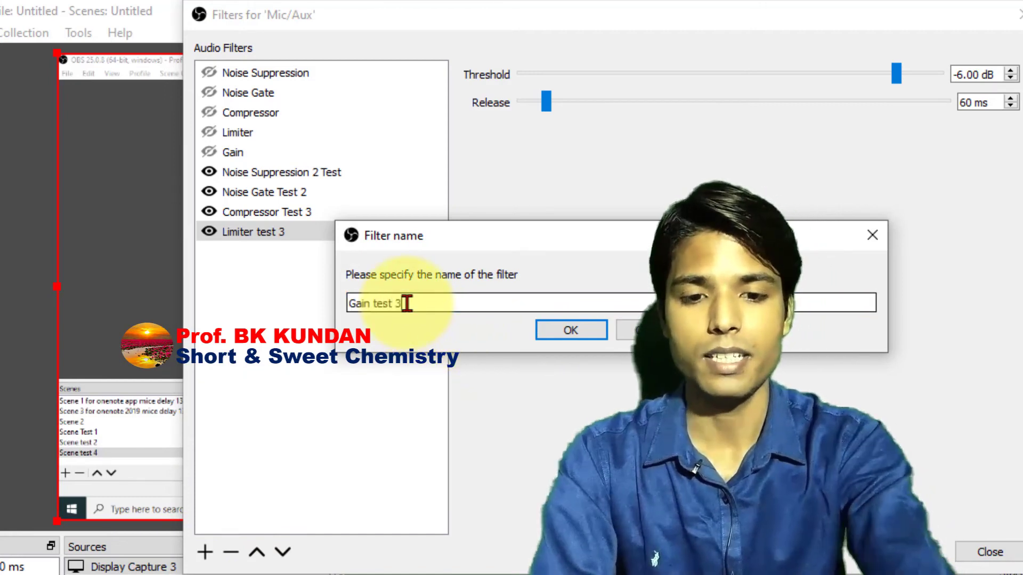
pyautogui.click(578, 325)
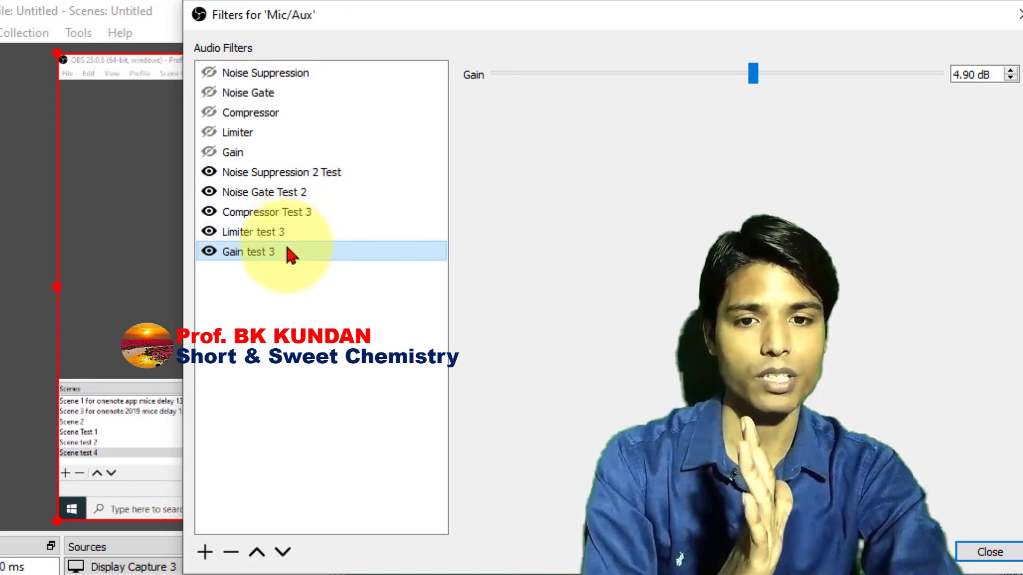
# Step: Close the Mic/Aux filters window and minimize OBS to return to the PowerPoint presentation
pyautogui.click(991, 558)
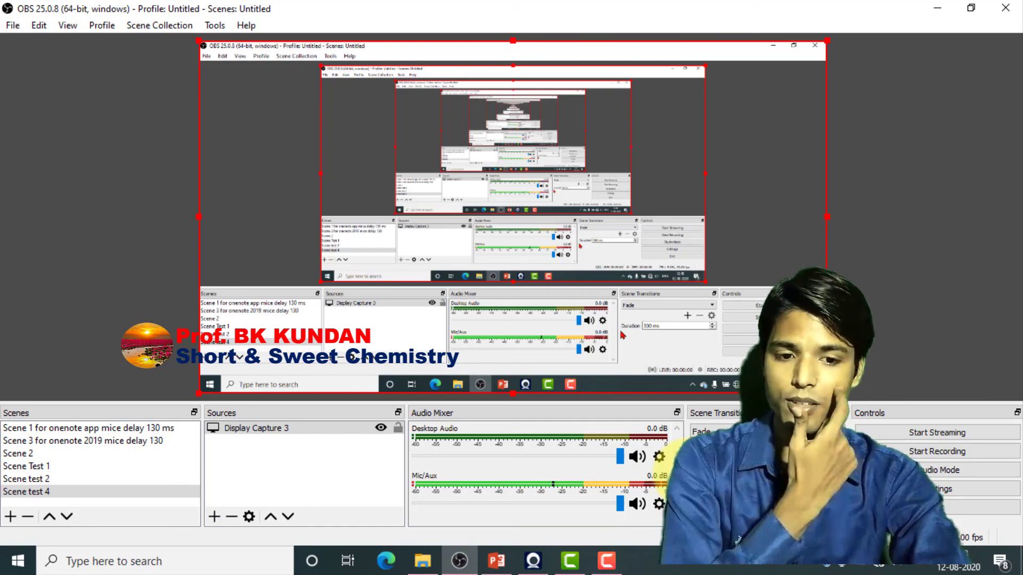
pyautogui.click(938, 8)
pyautogui.click(939, 11)
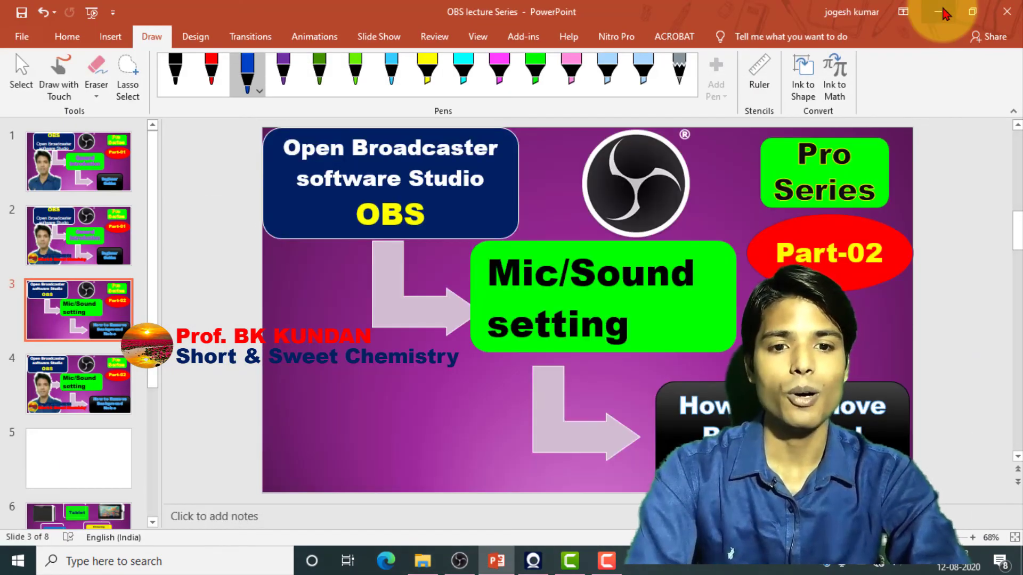